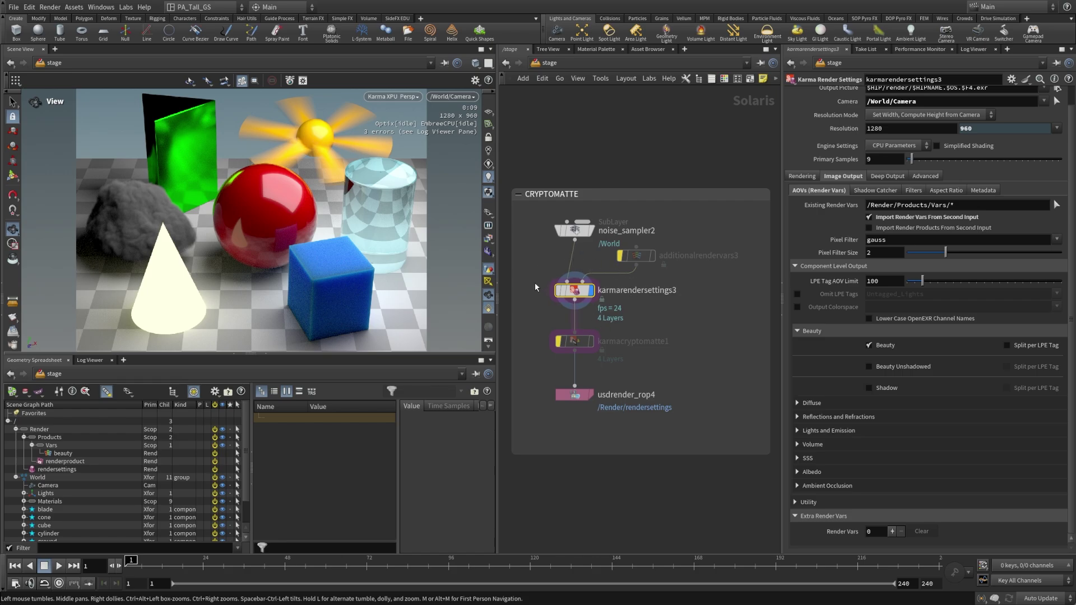
# Step: Add two extra render vars named Cryptomatte Object Name and Cryptomatte Material Name
pyautogui.moveTo(591, 296)
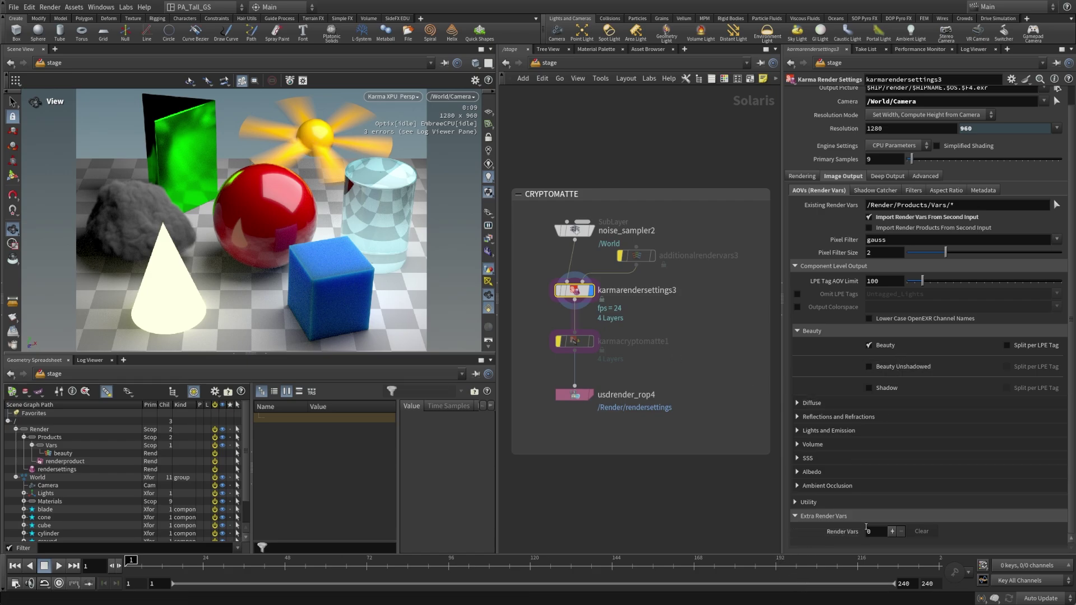
pyautogui.click(892, 532)
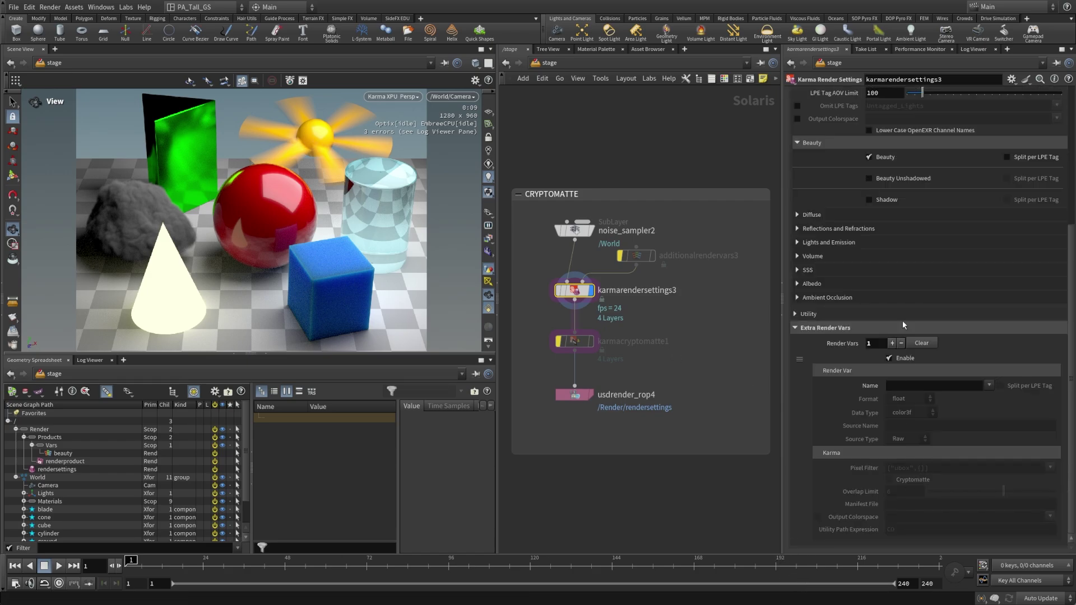
pyautogui.click(990, 385)
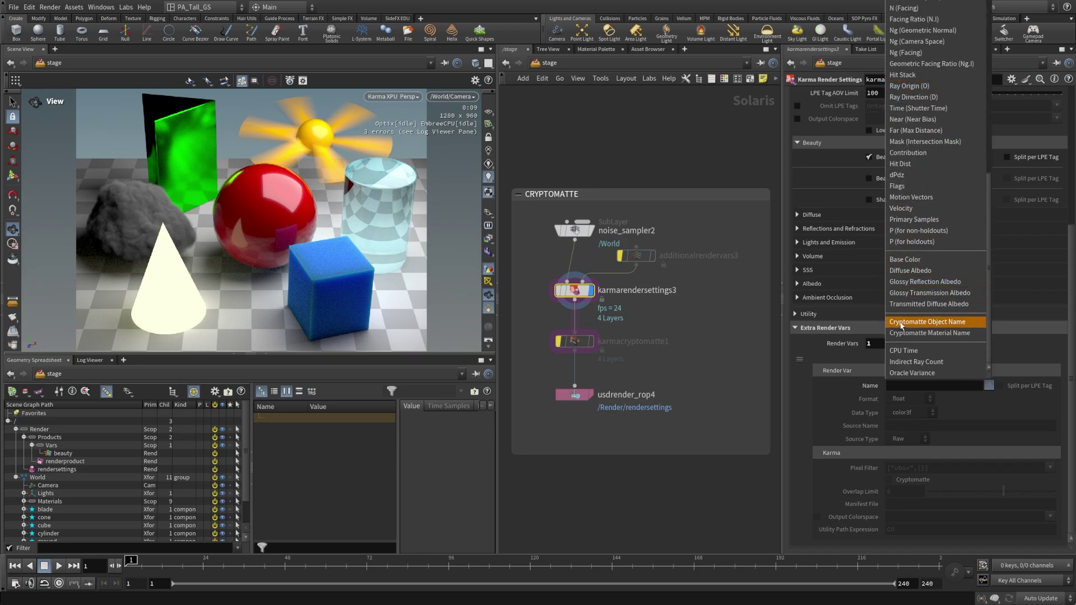
pyautogui.click(900, 324)
pyautogui.click(893, 343)
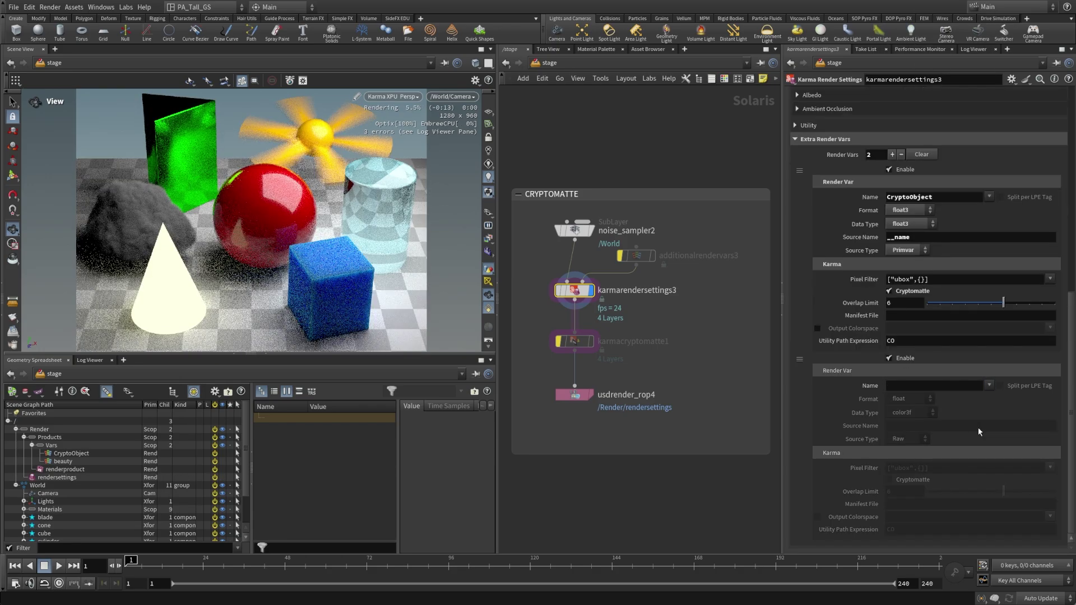
pyautogui.click(989, 385)
pyautogui.scroll(-5, 931, 330)
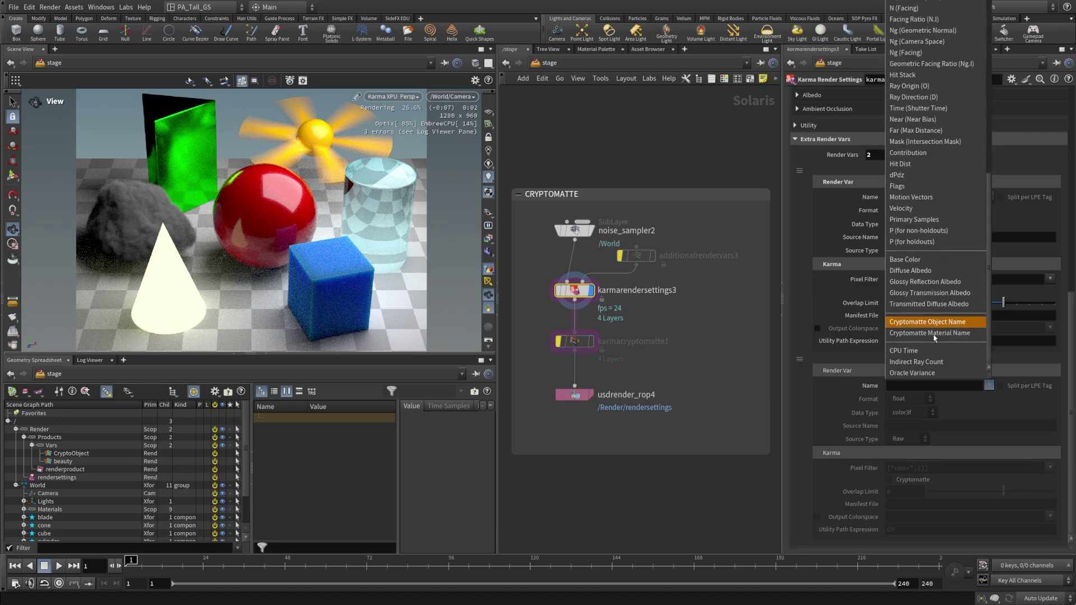
pyautogui.click(929, 336)
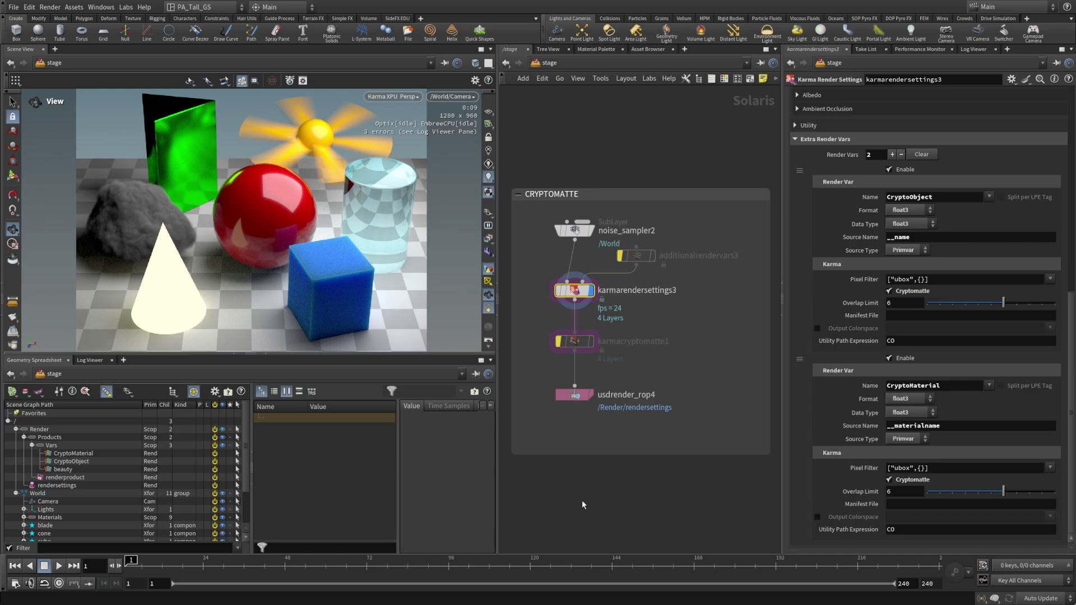
# Step: Show the CryptoObject pass in the viewport, then switch to CryptoMaterial
pyautogui.click(488, 238)
pyautogui.click(498, 274)
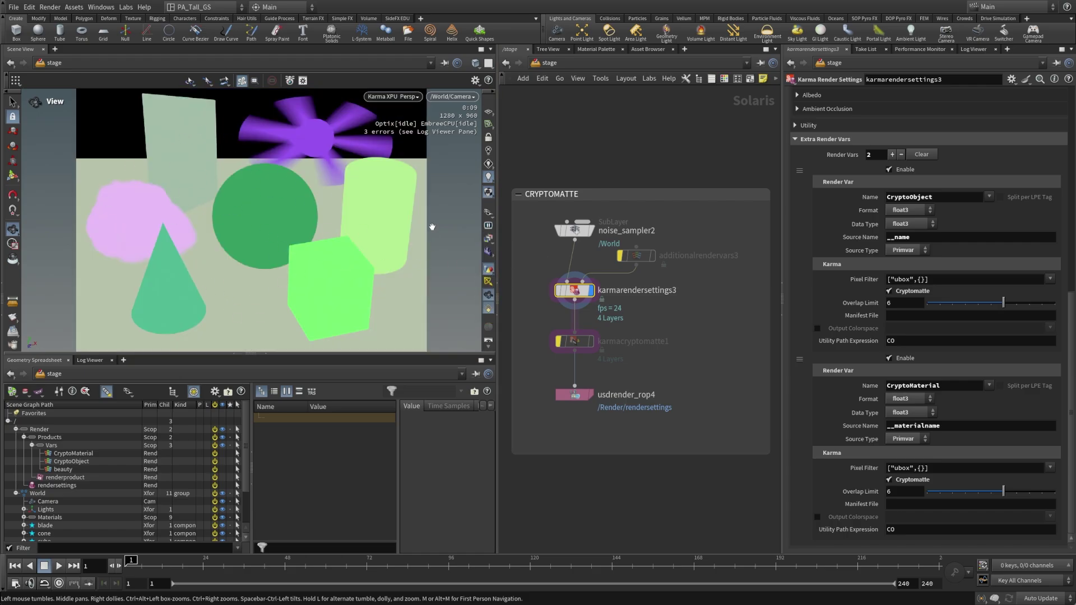
pyautogui.click(489, 238)
pyautogui.click(499, 289)
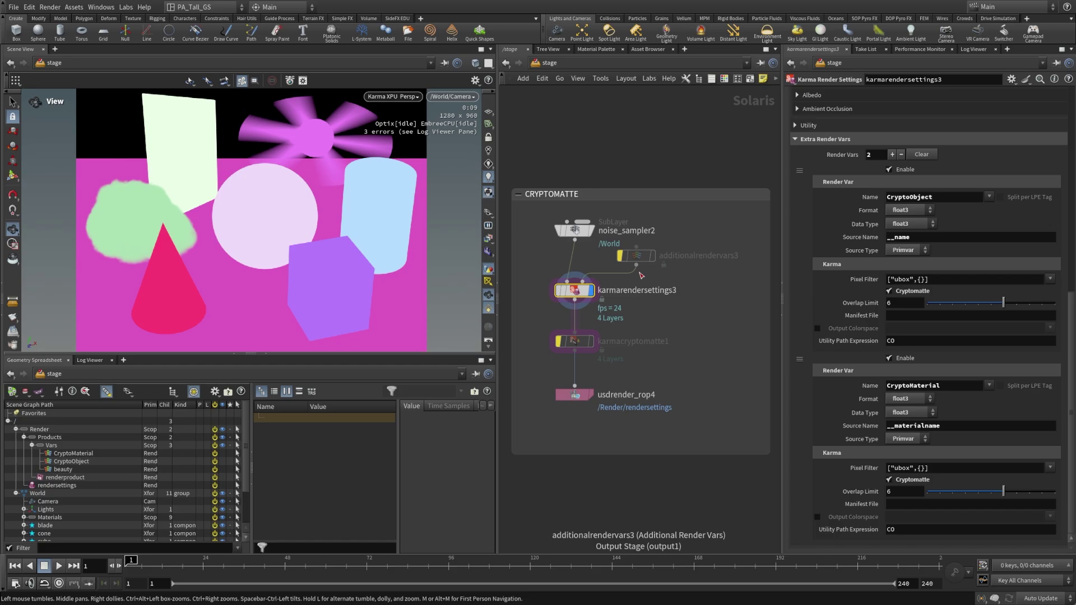
# Step: Clear all extra render vars, then un-bypass karmacryptomatte1 and give it the display flag
pyautogui.click(915, 155)
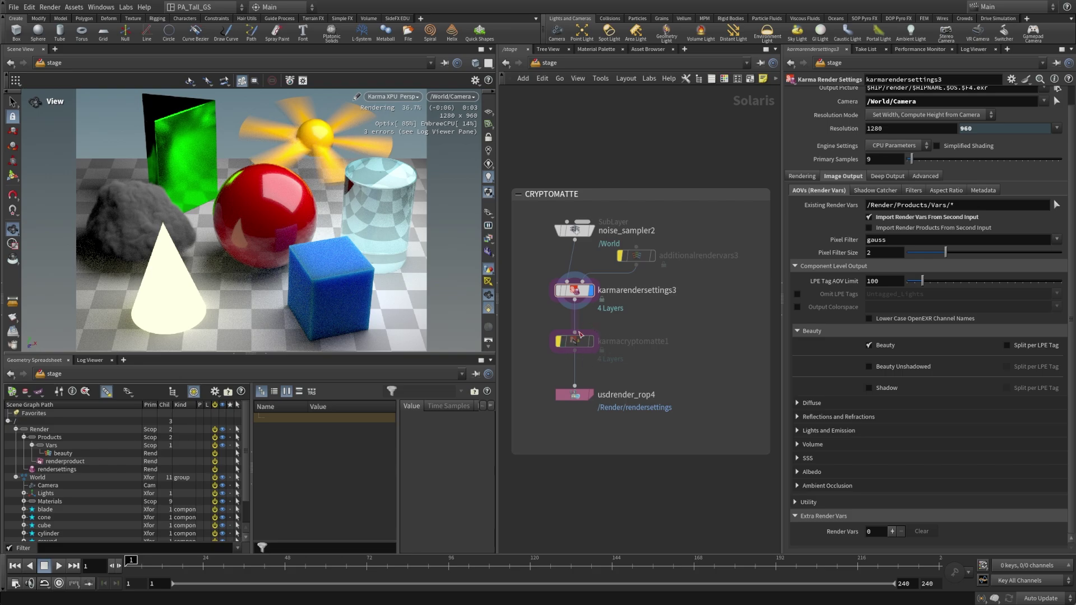
pyautogui.click(564, 343)
pyautogui.click(592, 341)
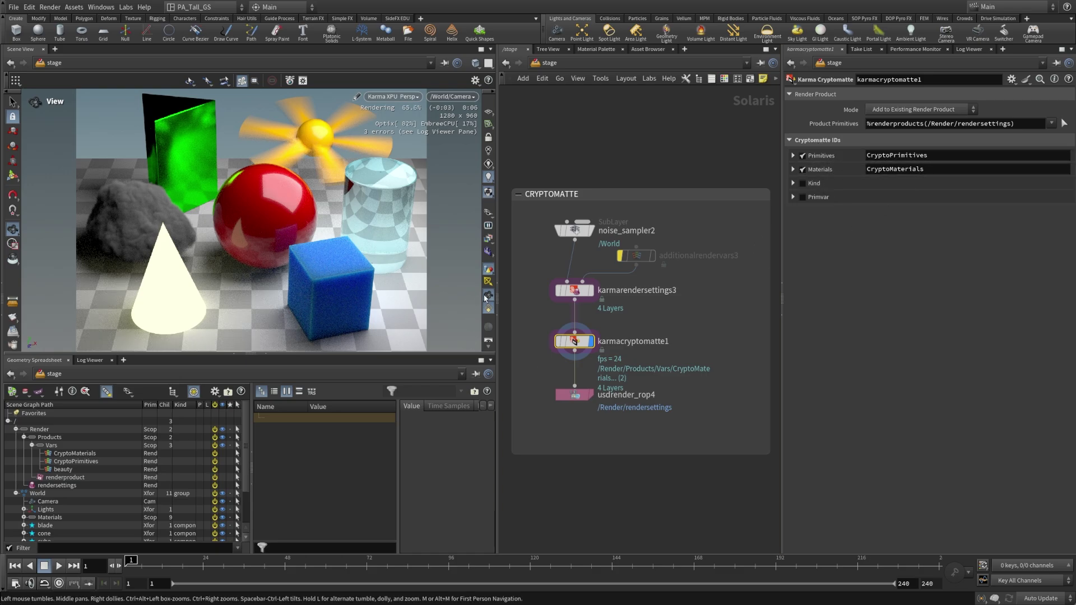
# Step: Cycle the viewport through cryptomatte outputs, ending on the CryptoPrimitives ID colours
pyautogui.click(488, 252)
pyautogui.click(507, 271)
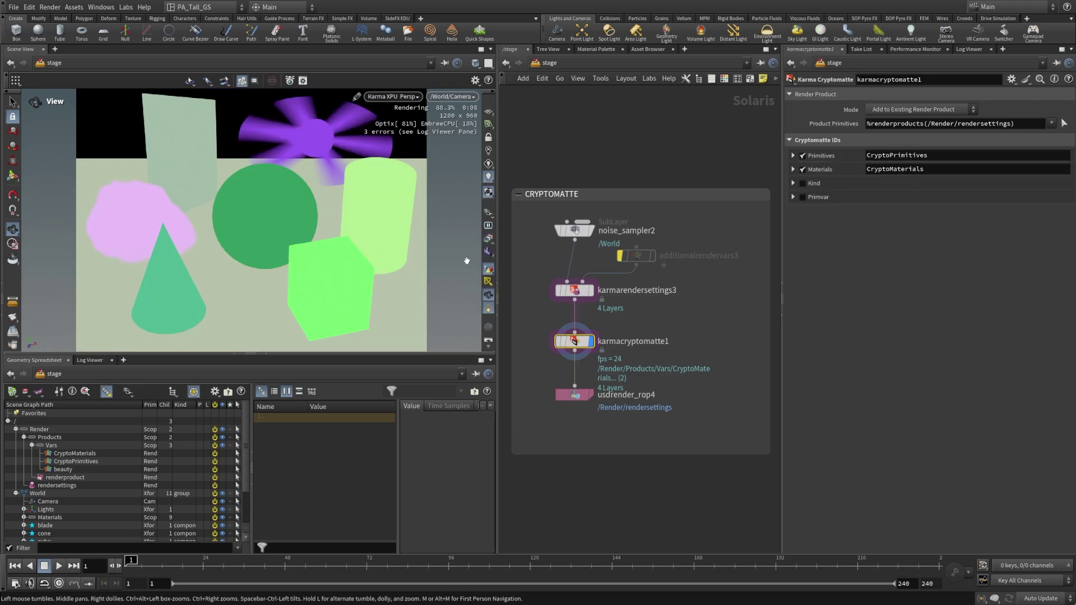
pyautogui.click(488, 240)
pyautogui.click(504, 275)
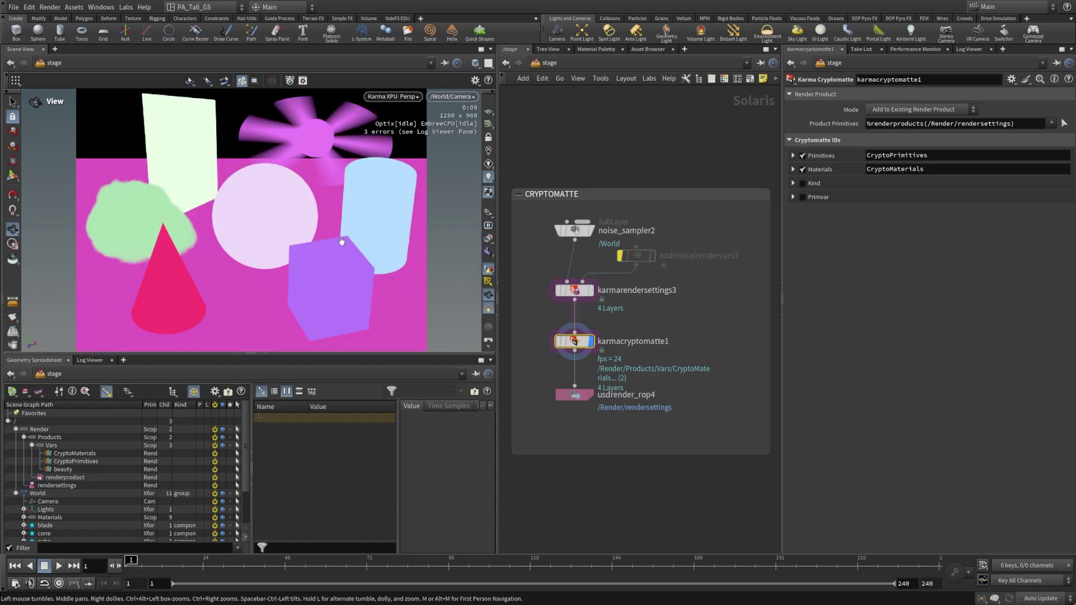
pyautogui.click(488, 238)
pyautogui.click(497, 274)
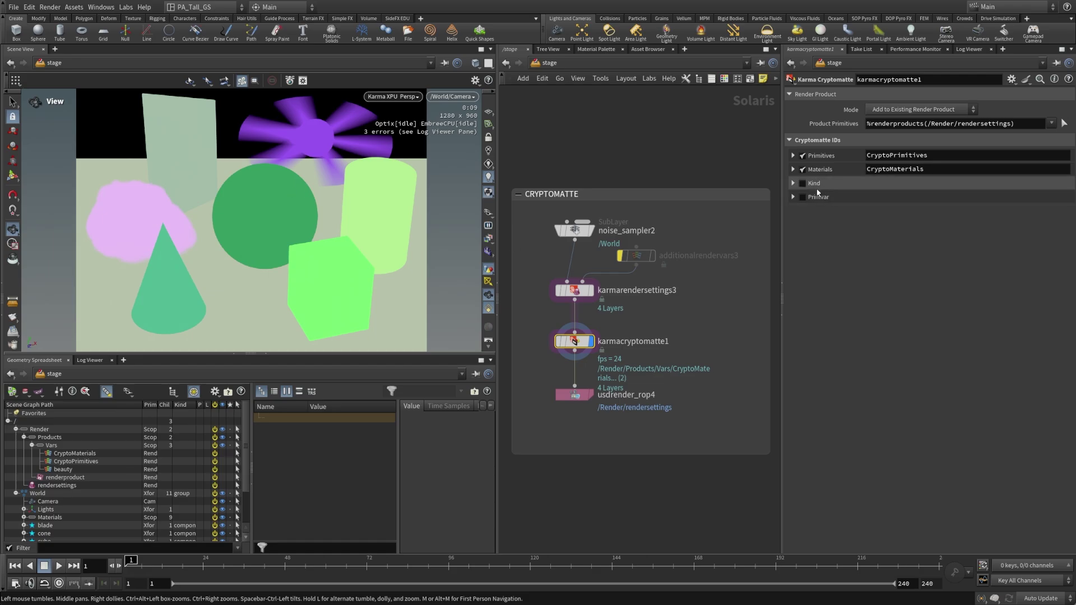
pyautogui.click(793, 197)
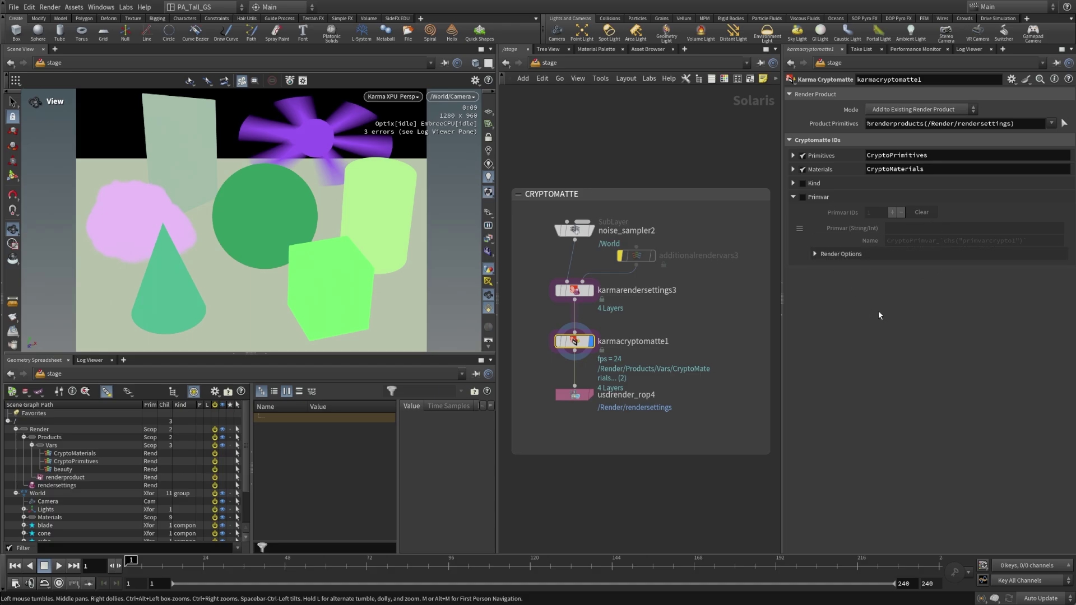
# Step: Collapse the Primvar settings, then enable the Kind cryptomatte output and expand its settings
pyautogui.click(796, 195)
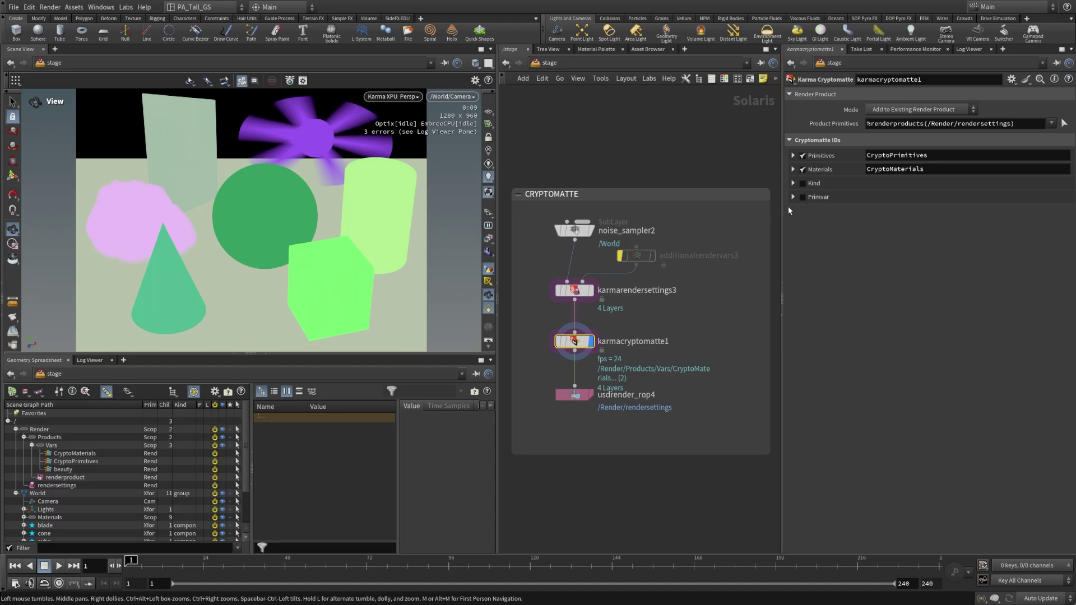
pyautogui.click(802, 184)
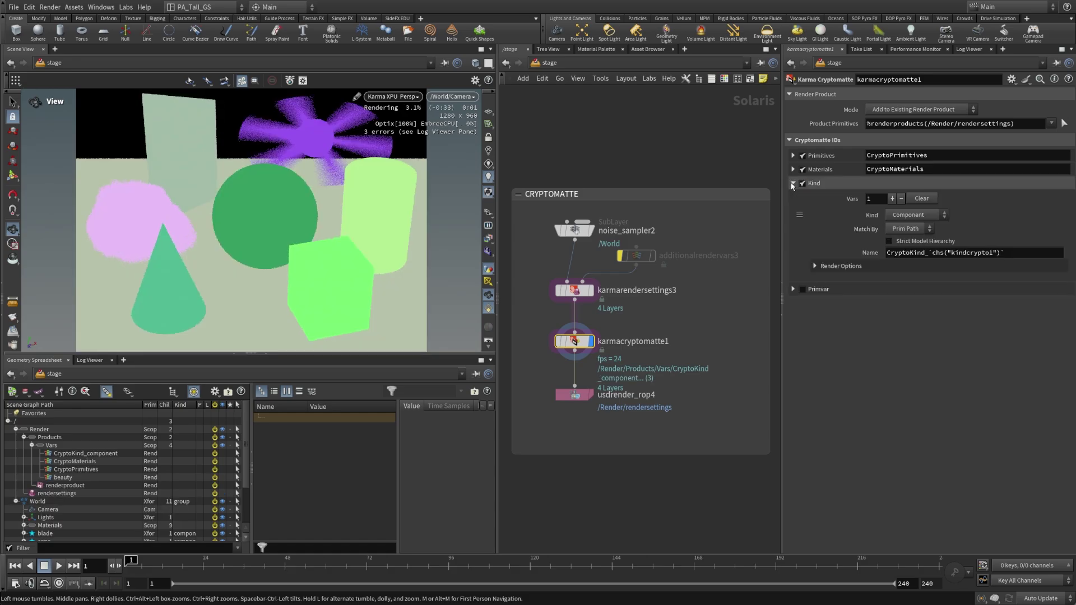
pyautogui.click(488, 239)
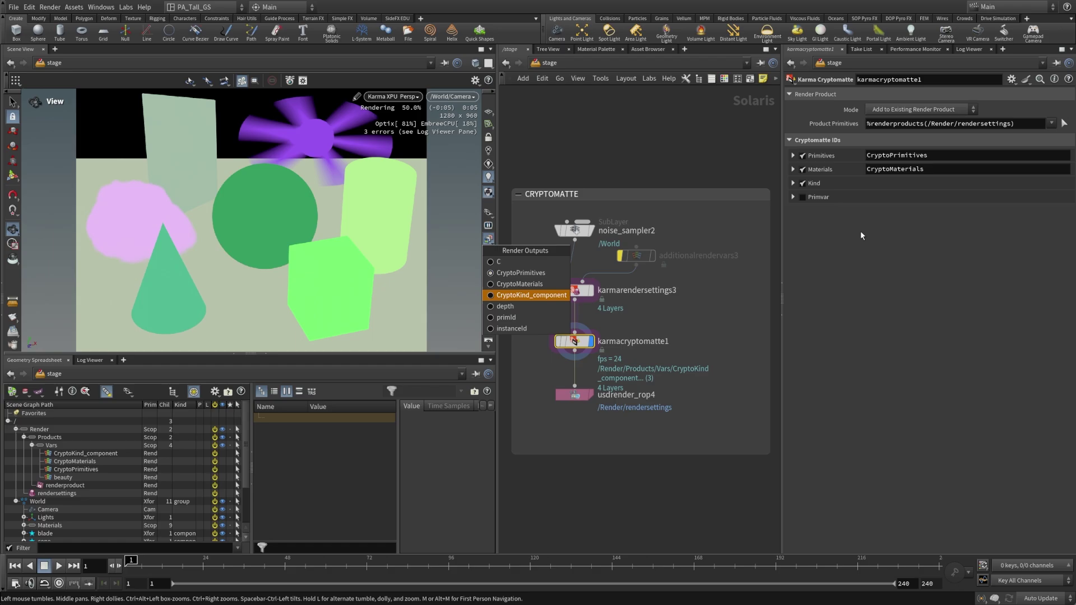
pyautogui.click(800, 184)
pyautogui.click(793, 183)
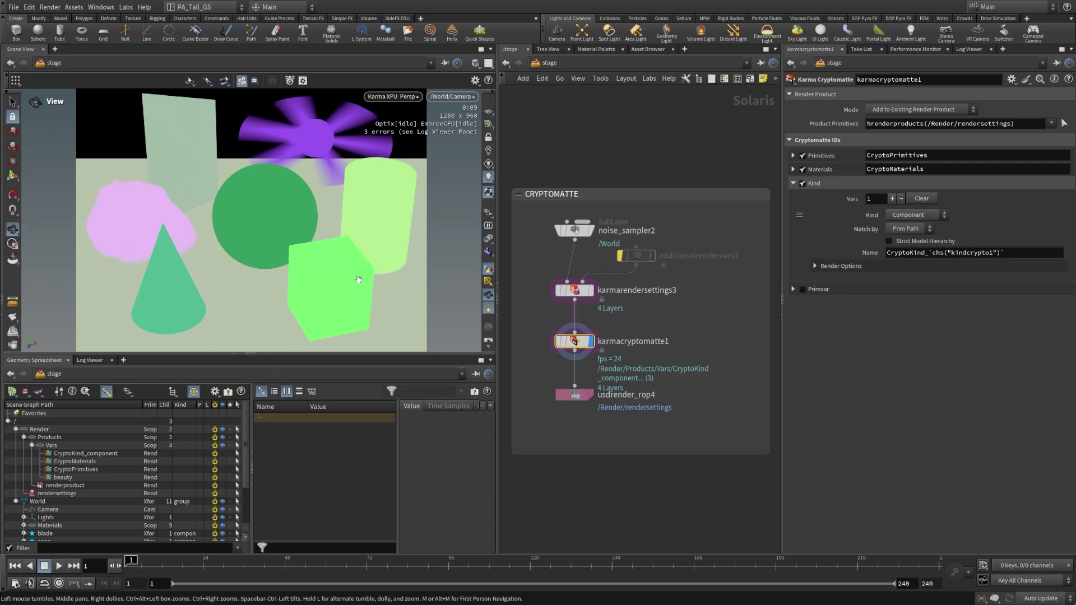
# Step: Preview another Cryptomatte colour layer, then browse the Scene Graph's component prims
pyautogui.click(488, 240)
pyautogui.click(501, 295)
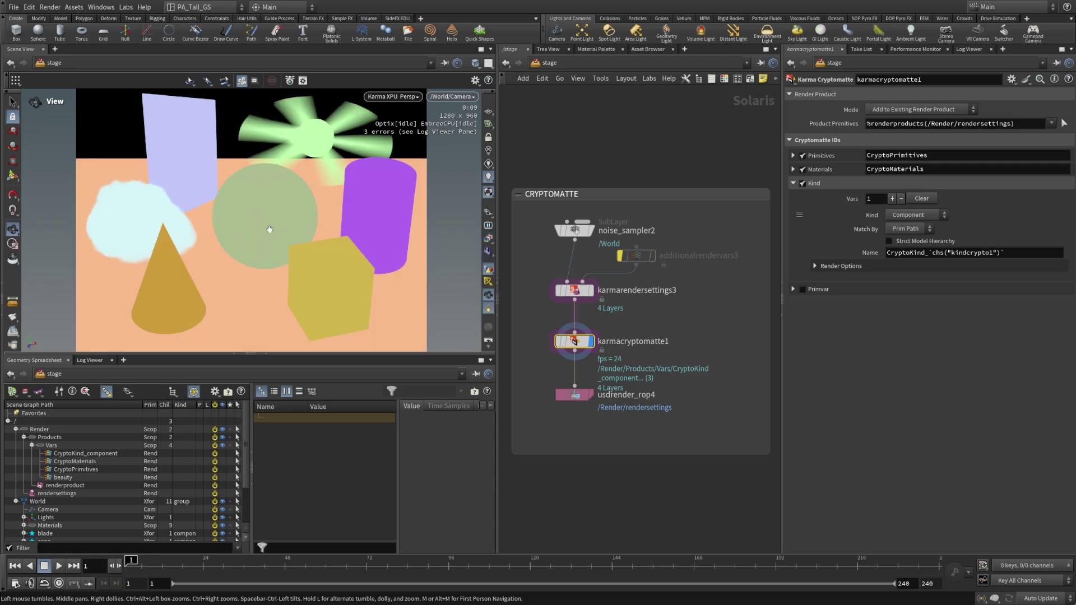
pyautogui.scroll(-3, 47, 485)
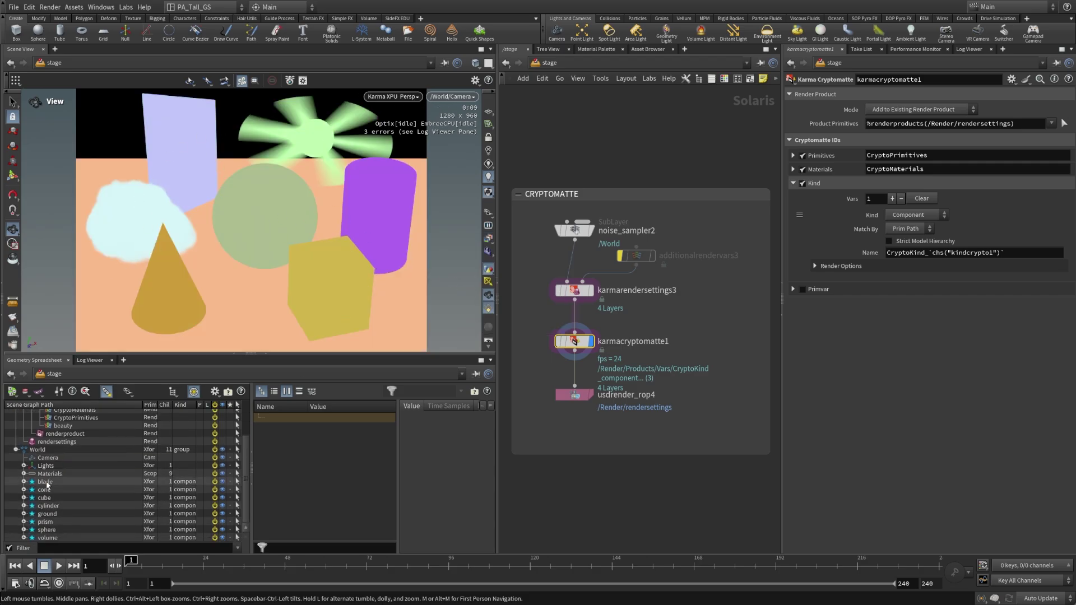
pyautogui.scroll(3, 49, 509)
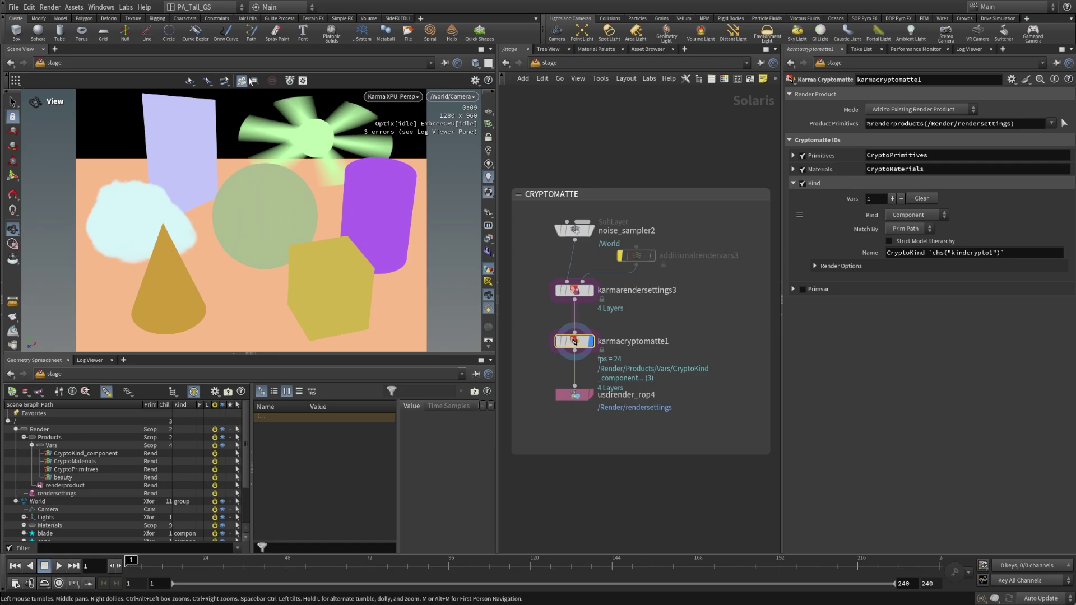
pyautogui.click(914, 215)
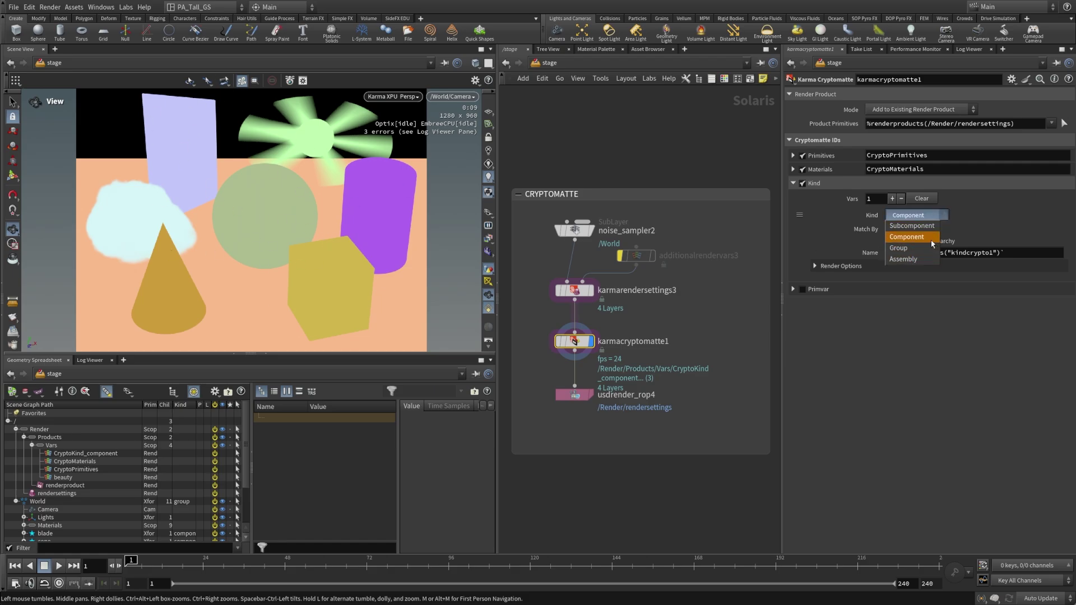
# Step: Set Kind to Group, select /World, and look through /World/Camera again
pyautogui.click(899, 253)
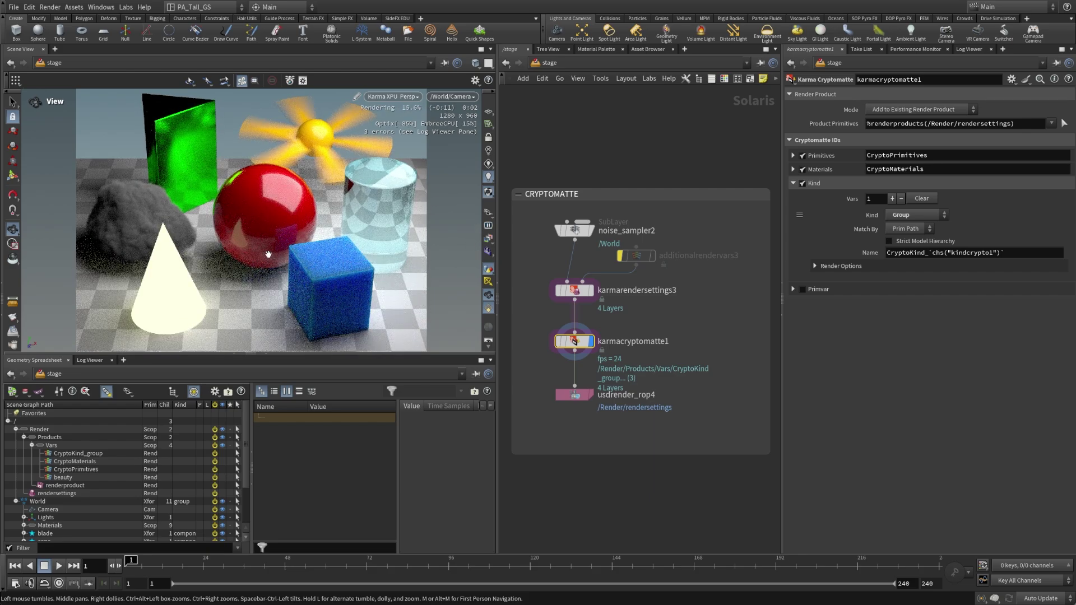
pyautogui.click(40, 502)
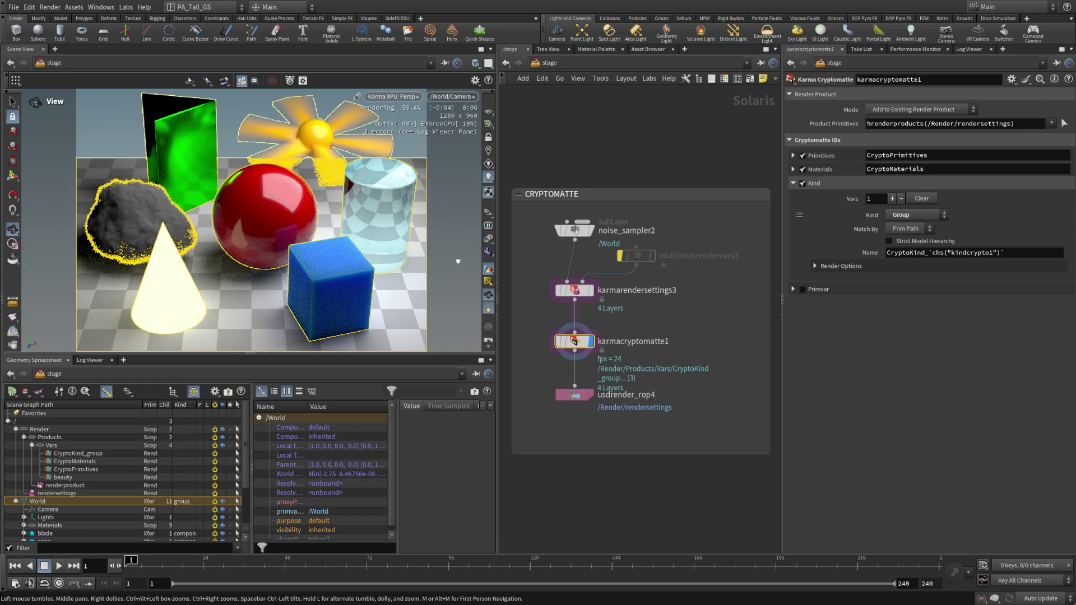
pyautogui.scroll(3, 446, 116)
pyautogui.click(462, 96)
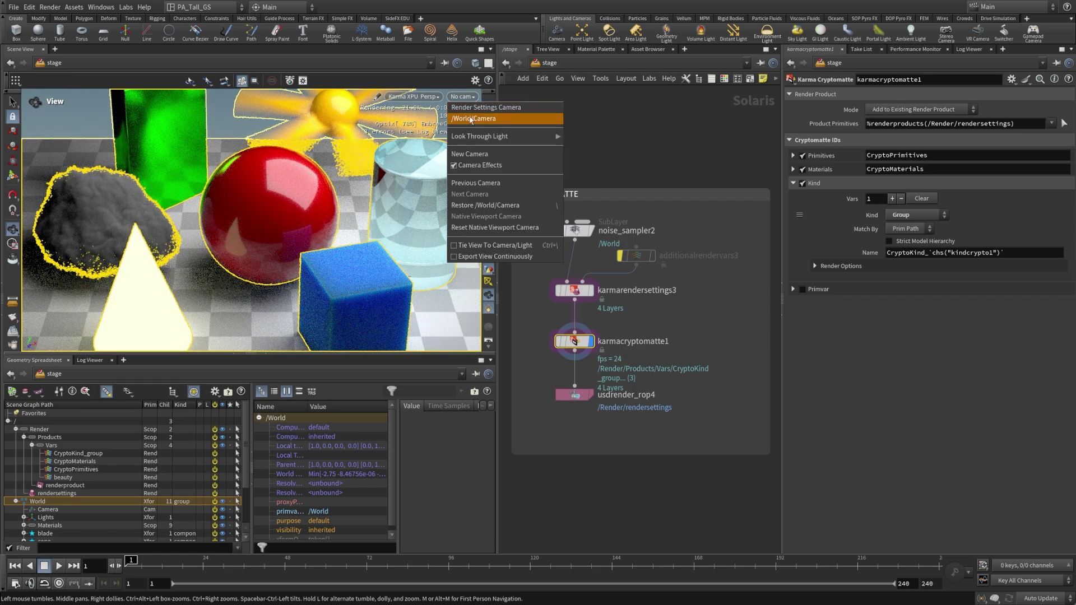
pyautogui.click(466, 119)
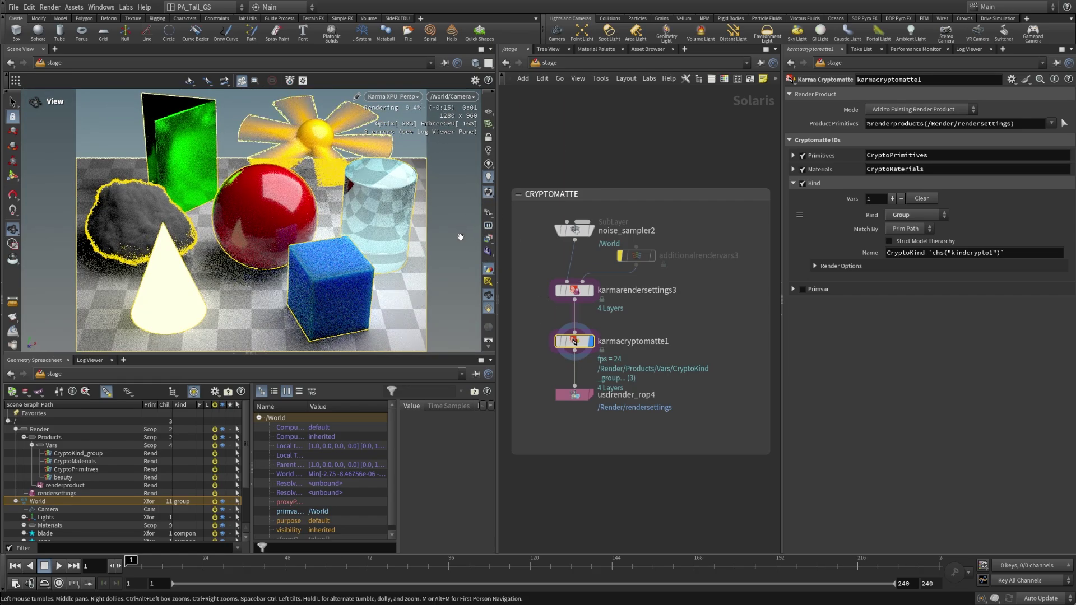
# Step: View the CryptoKind_group pass, then set Kind back to Component
pyautogui.click(489, 239)
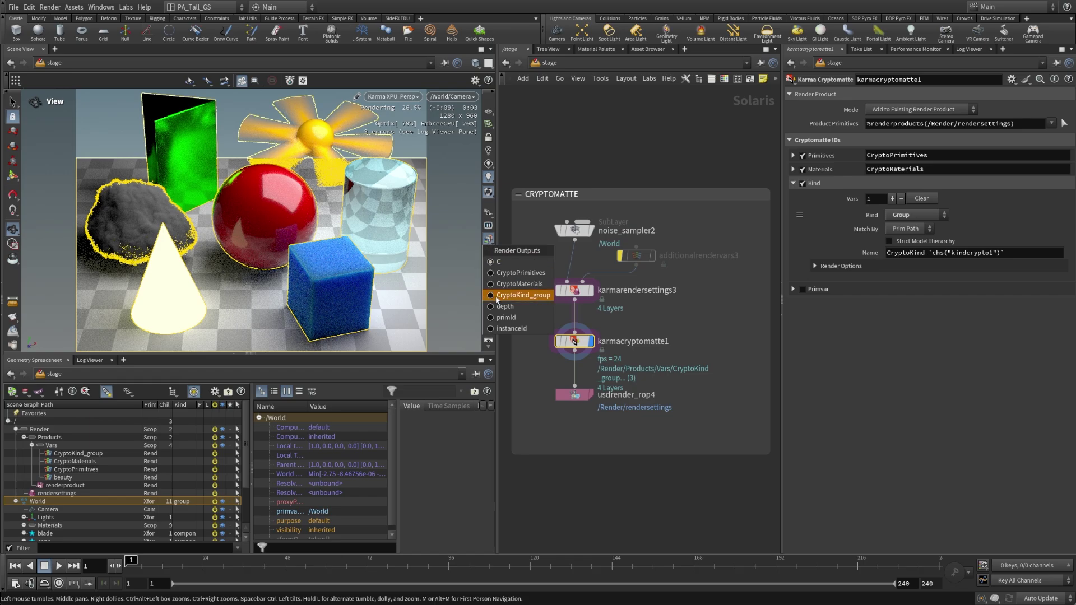
pyautogui.click(519, 295)
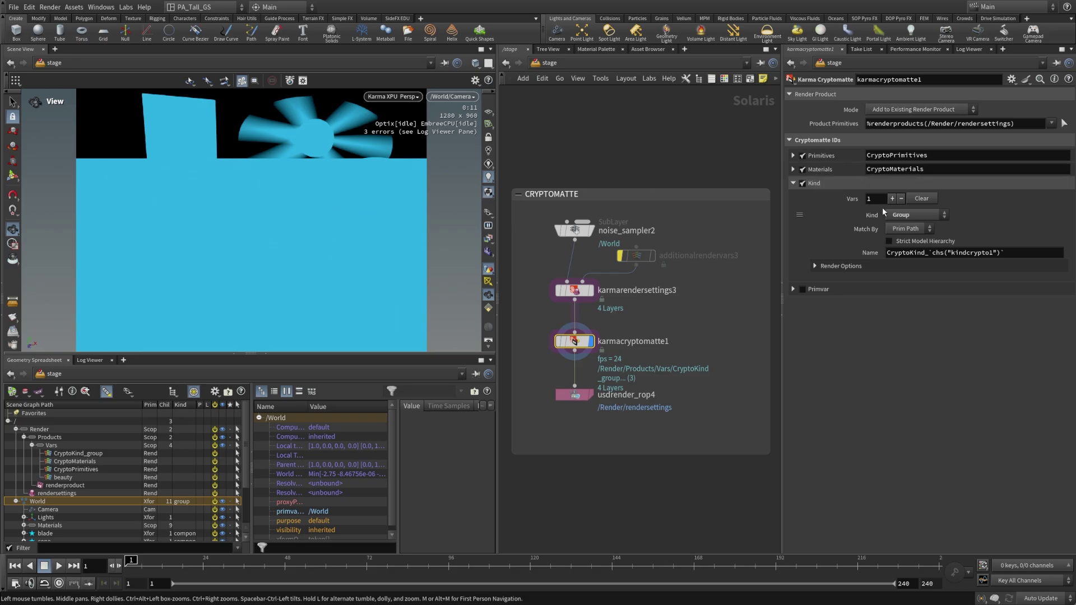
pyautogui.click(897, 215)
pyautogui.click(897, 247)
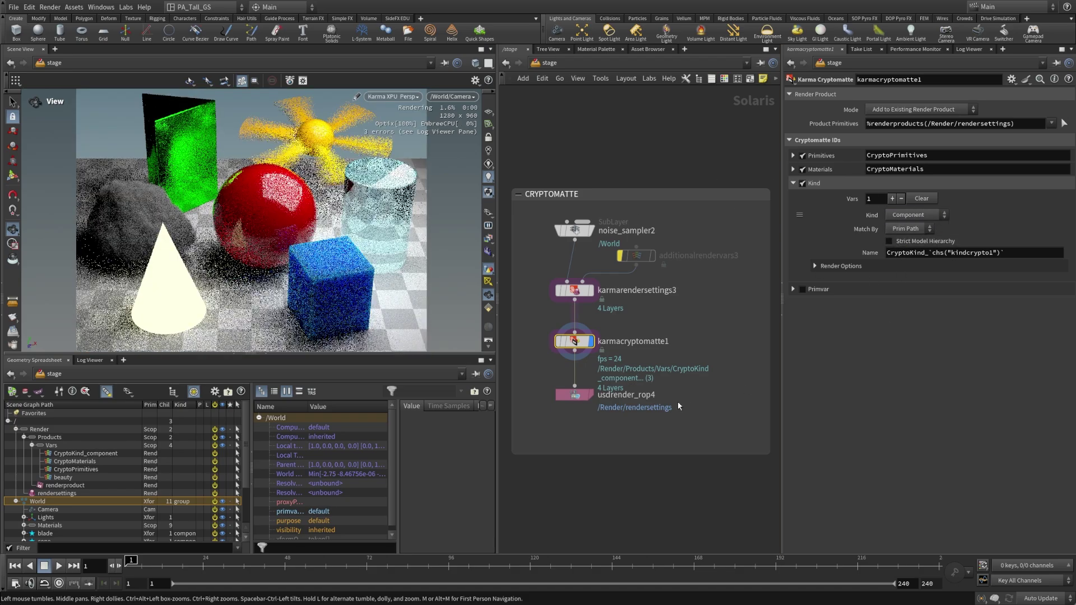
# Step: Disable Kind, bypass karmacryptomatte1, check karmarendersettings3, and display additionalrendervars3
pyautogui.click(803, 184)
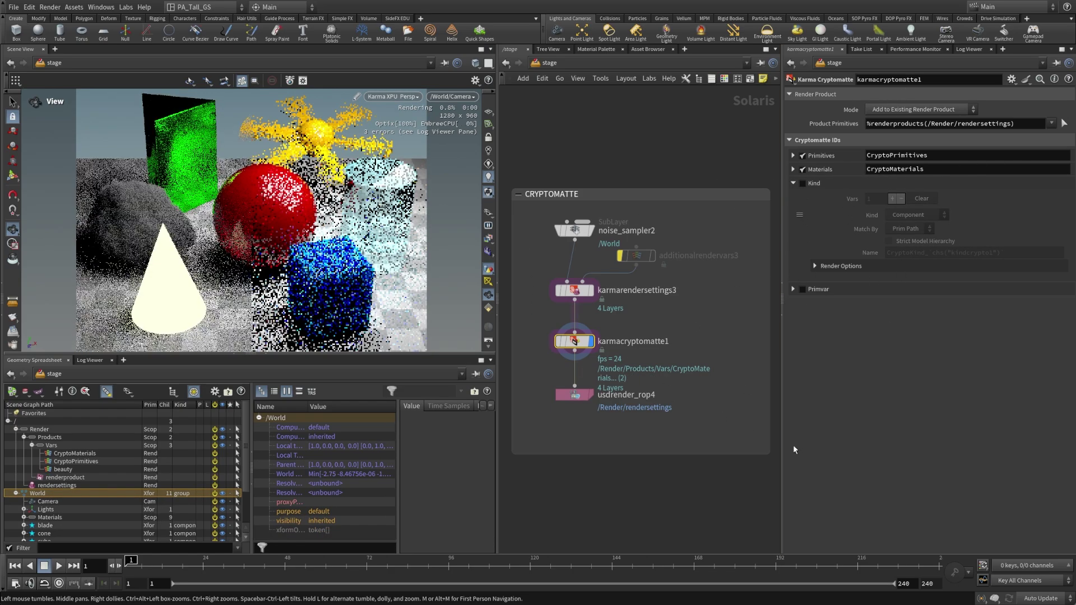
pyautogui.click(558, 341)
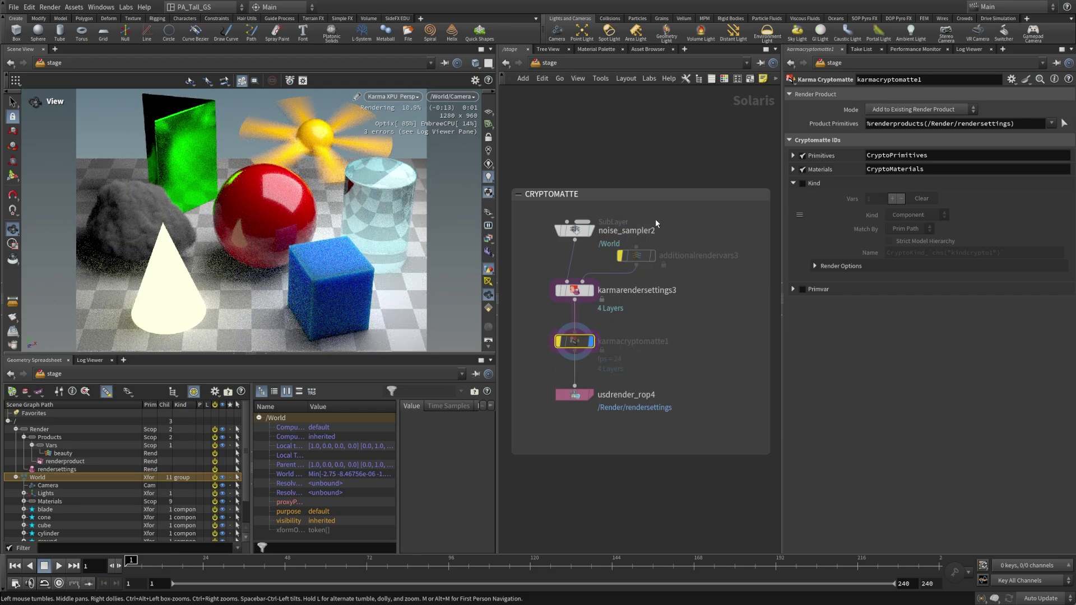
pyautogui.click(639, 258)
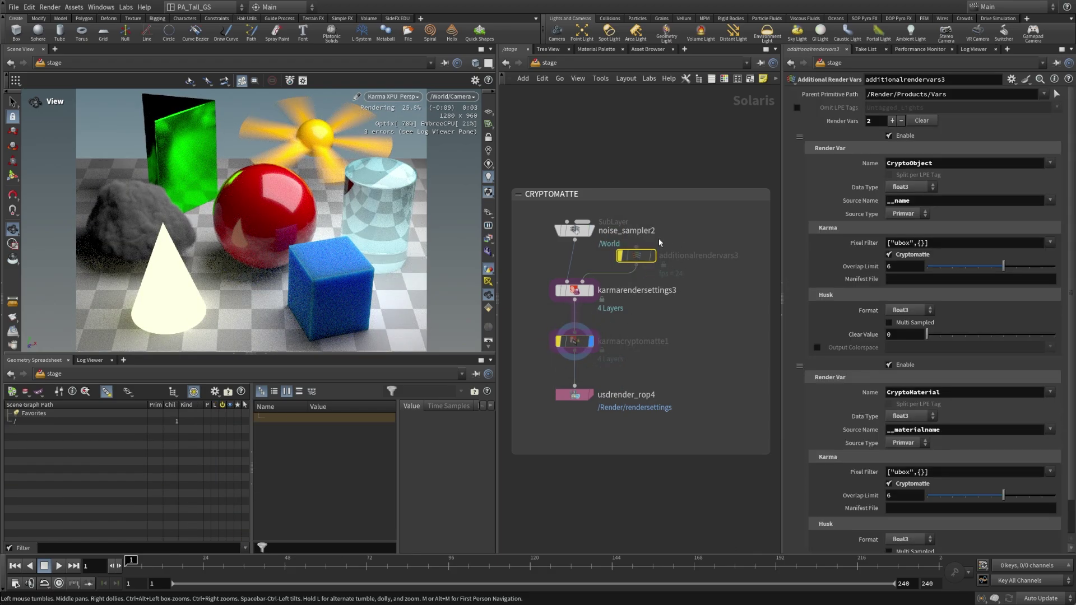
pyautogui.click(575, 292)
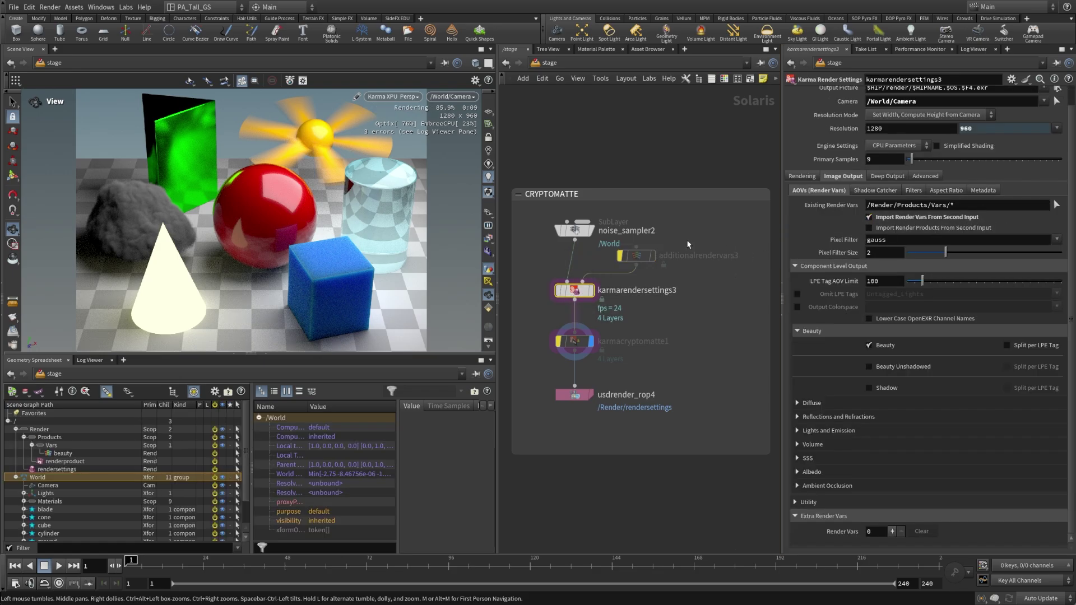
pyautogui.click(624, 258)
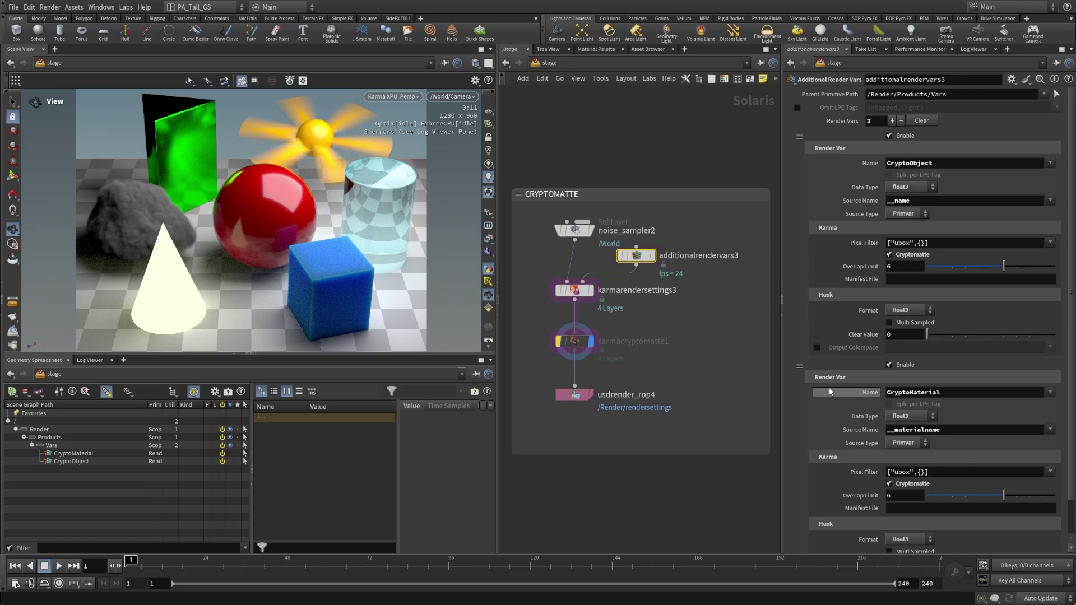
# Step: Show the CryptoObject ID pass in the viewport, then the CryptoMaterial pass
pyautogui.scroll(-1, 835, 338)
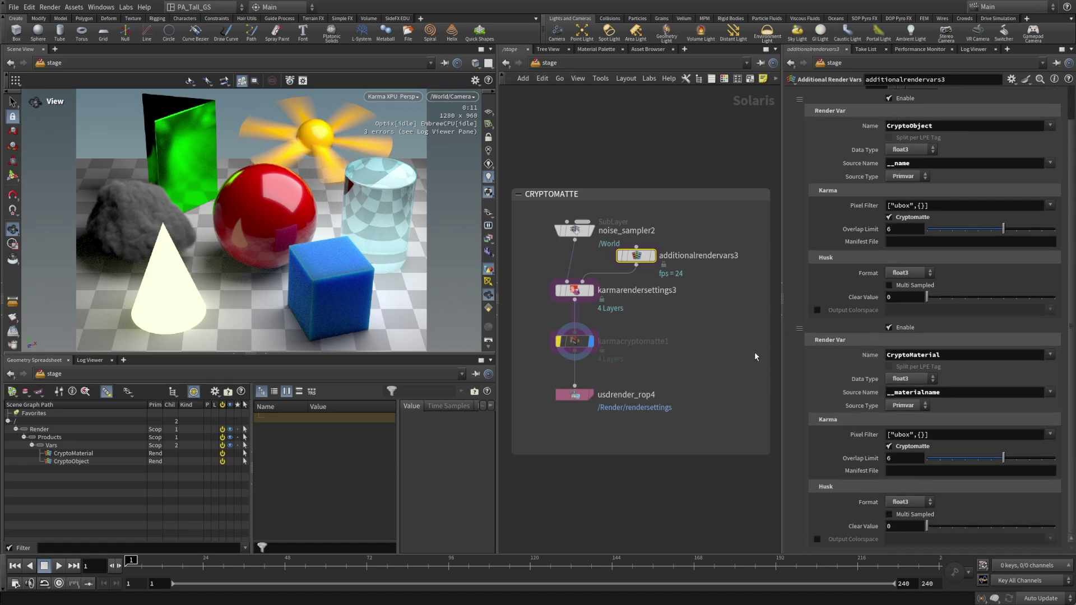
pyautogui.click(488, 240)
pyautogui.click(496, 277)
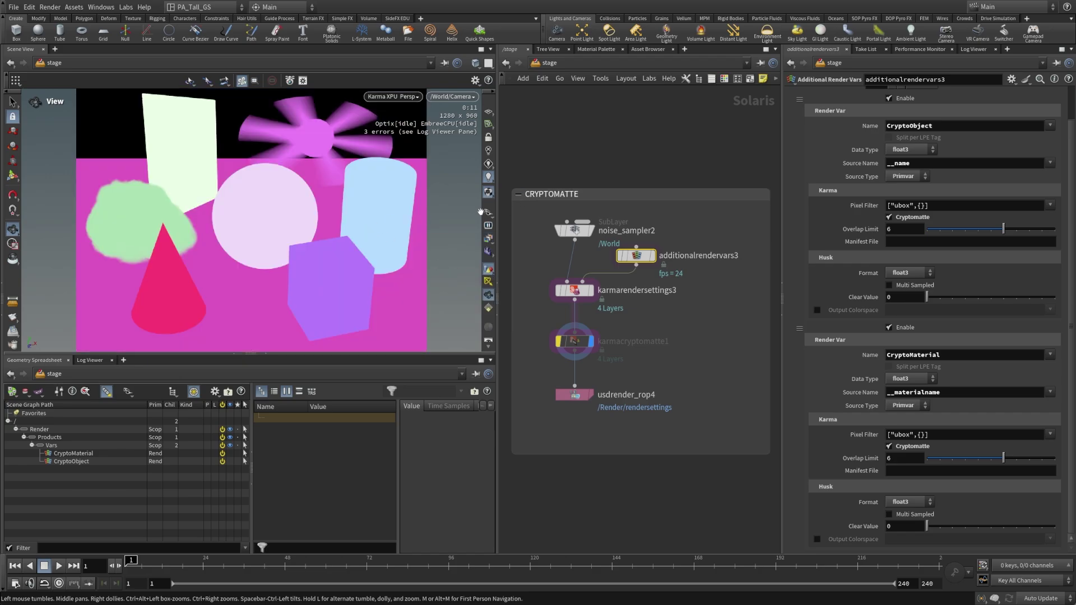
pyautogui.click(488, 239)
pyautogui.click(493, 287)
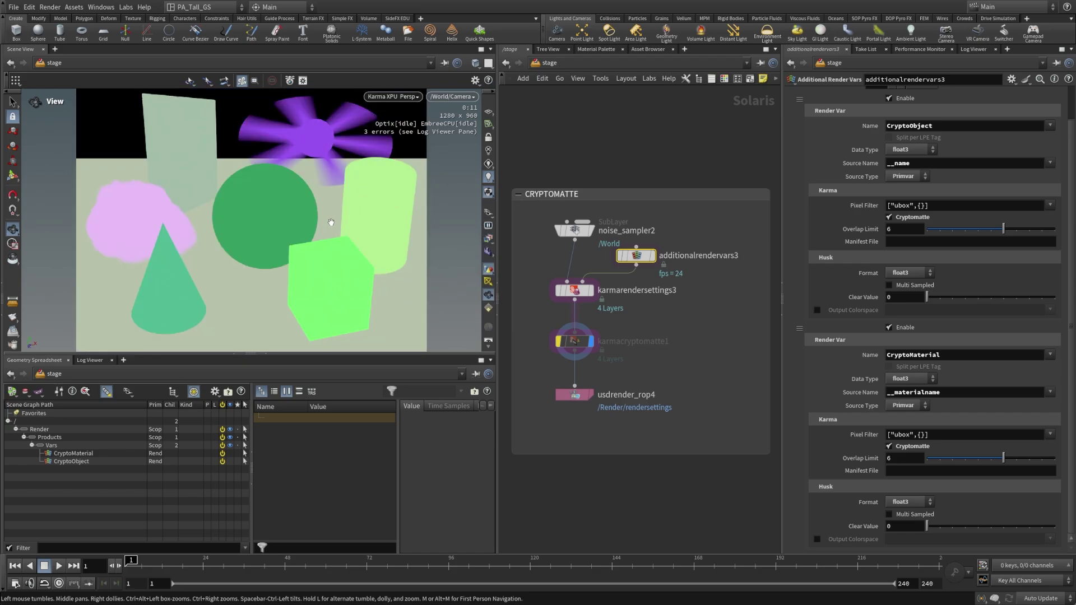